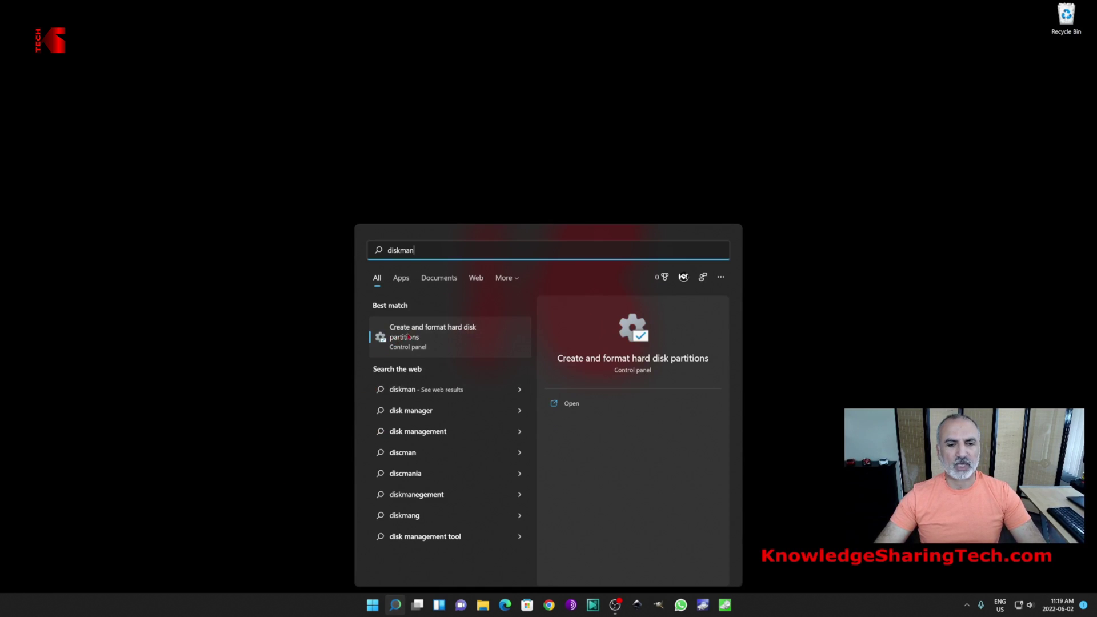
Step: Launch Disk Management and enlarge and reposition its window to show Disks 0–4
left_click(409, 338)
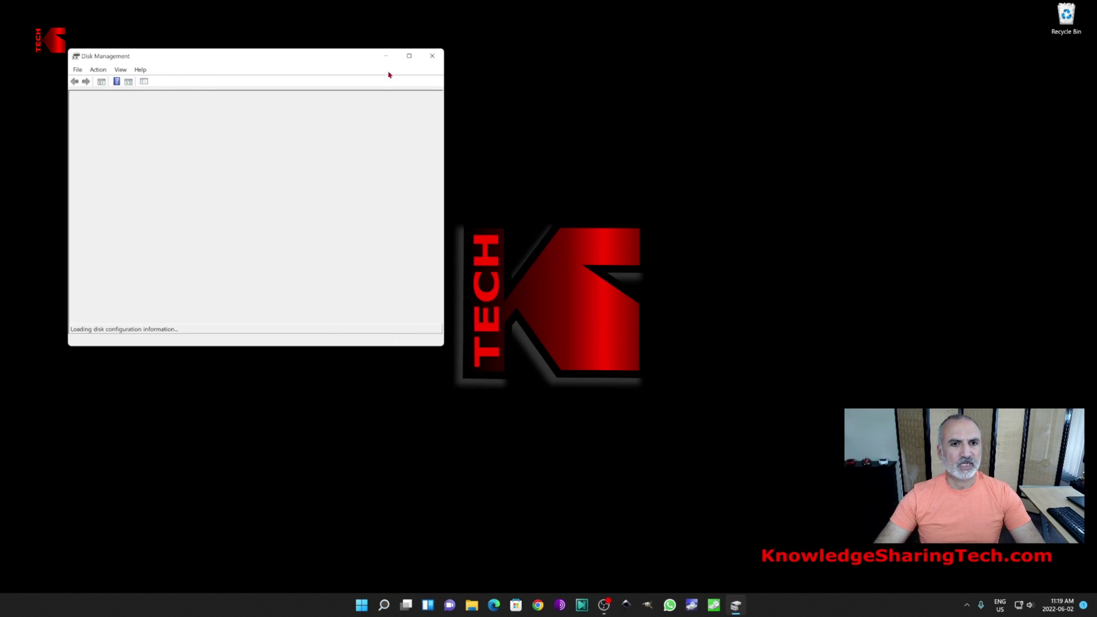
left_click_drag(444, 345, 831, 486)
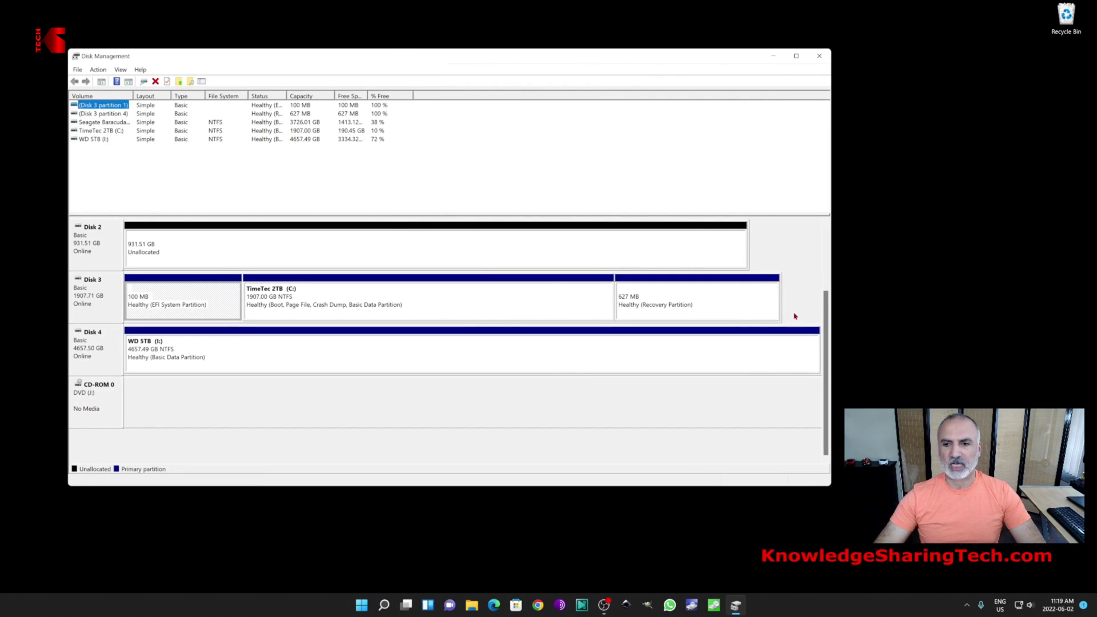
scroll(563, 271, "up", 3)
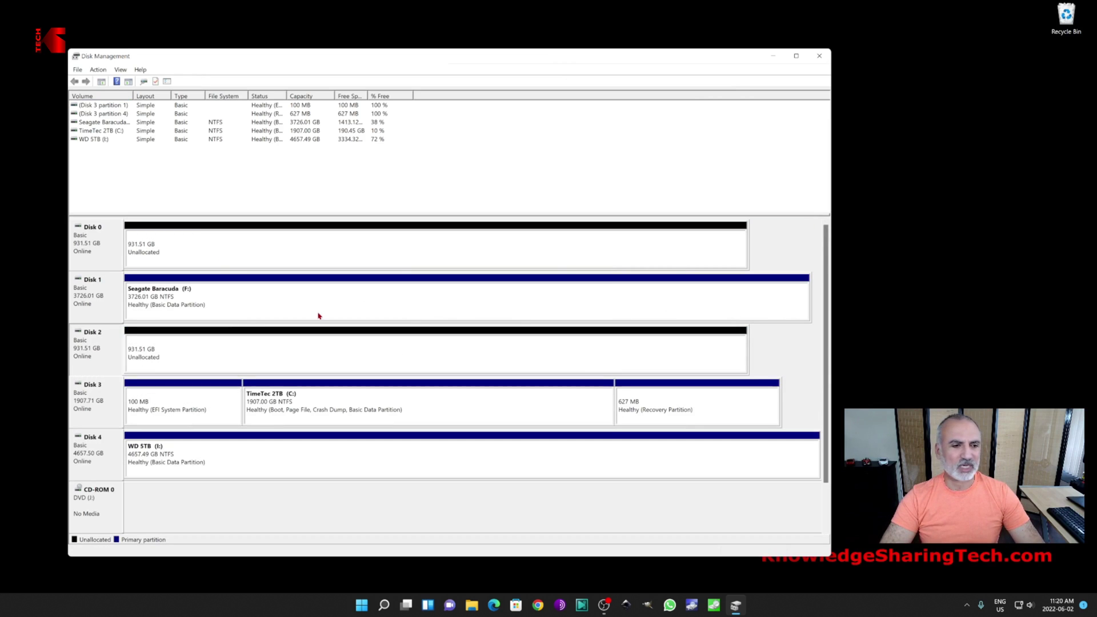
left_click_drag(376, 57, 321, 19)
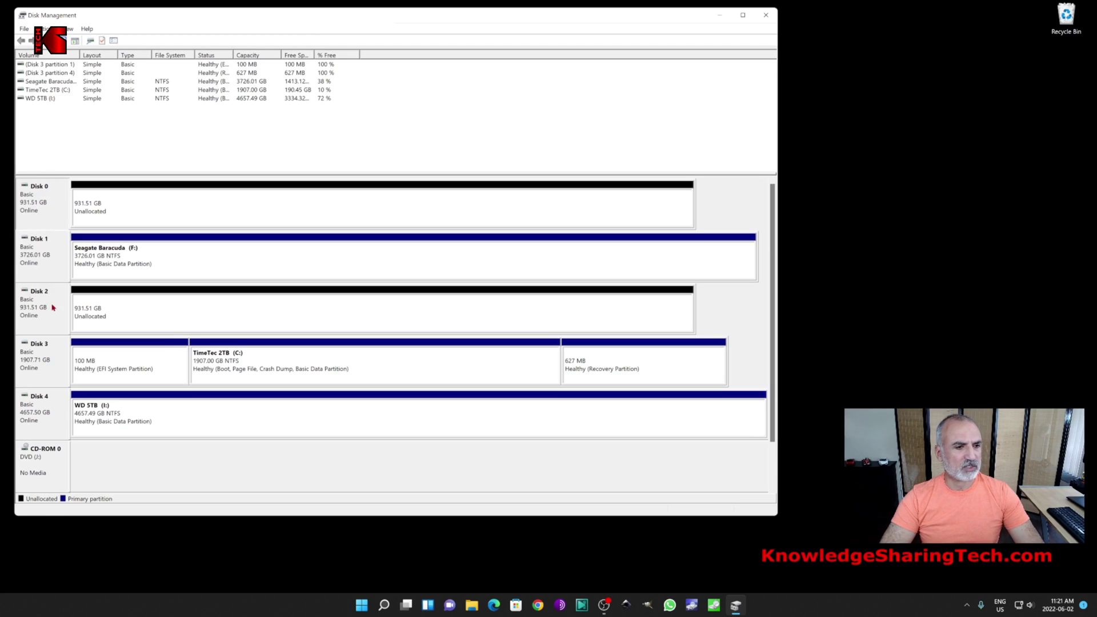
Step: Select the 931.51 GB unallocated space on Disk 0 and Disk 2
left_click(149, 209)
left_click(165, 311)
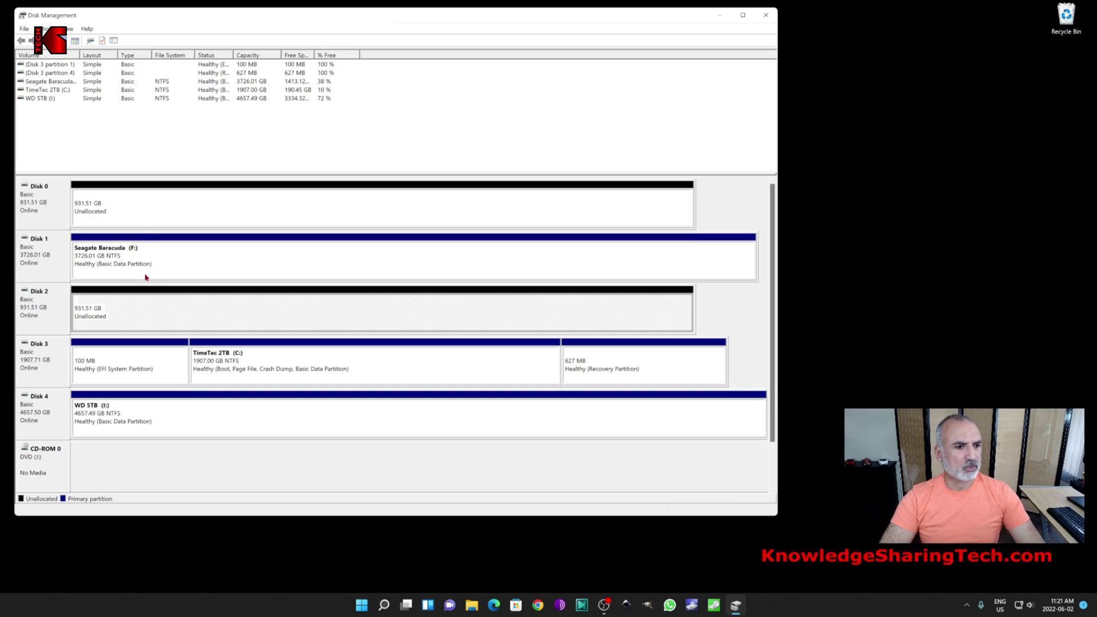
left_click(132, 205)
left_click(136, 317)
Step: Start a New Mirrored Volume on Disk 0's unallocated space and add Disk 2 (953867 MB)
right_click(144, 209)
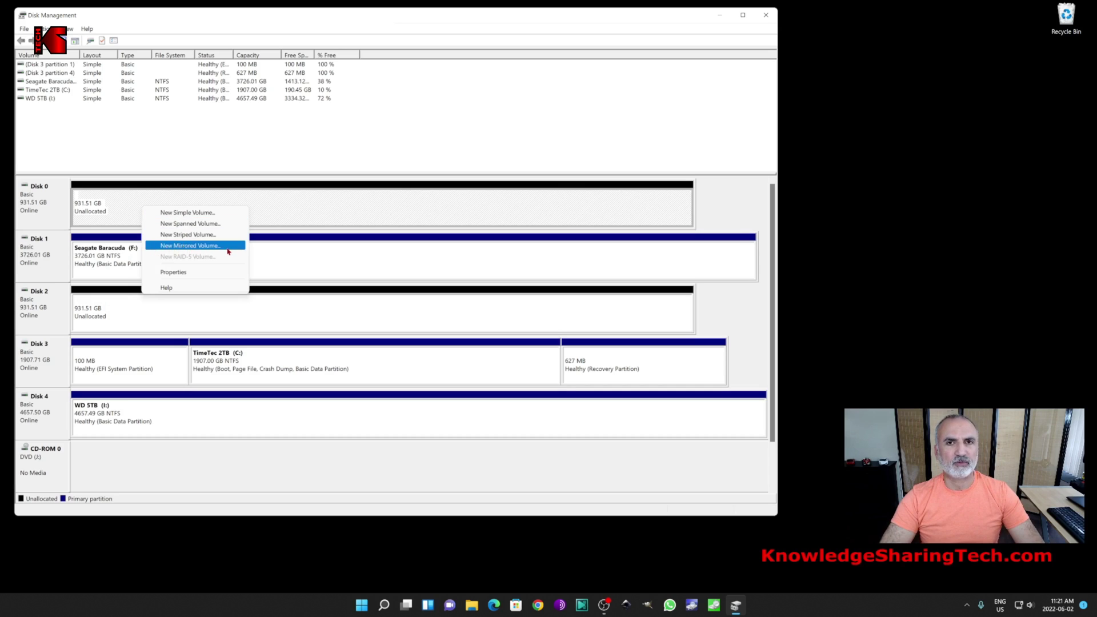
left_click(182, 246)
left_click(210, 251)
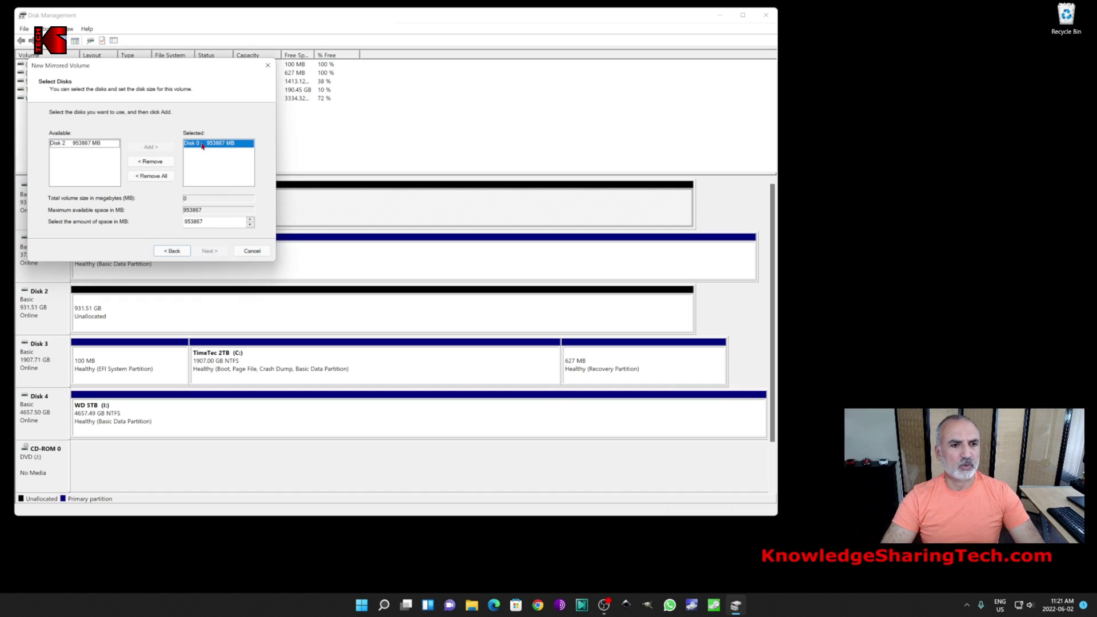
left_click_drag(158, 67, 461, 271)
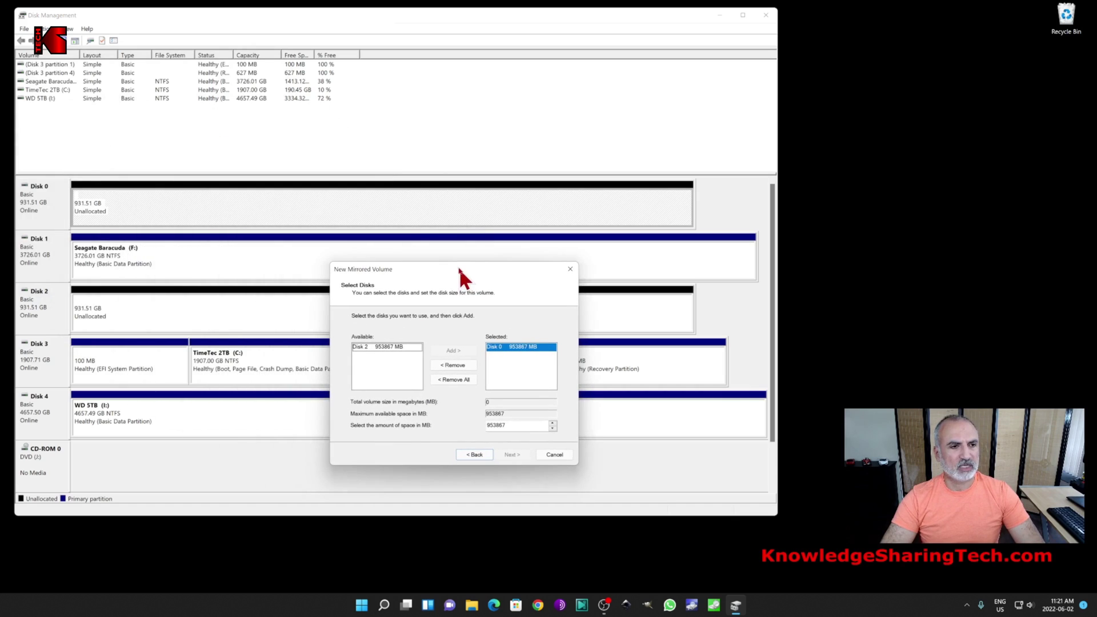
left_click(367, 348)
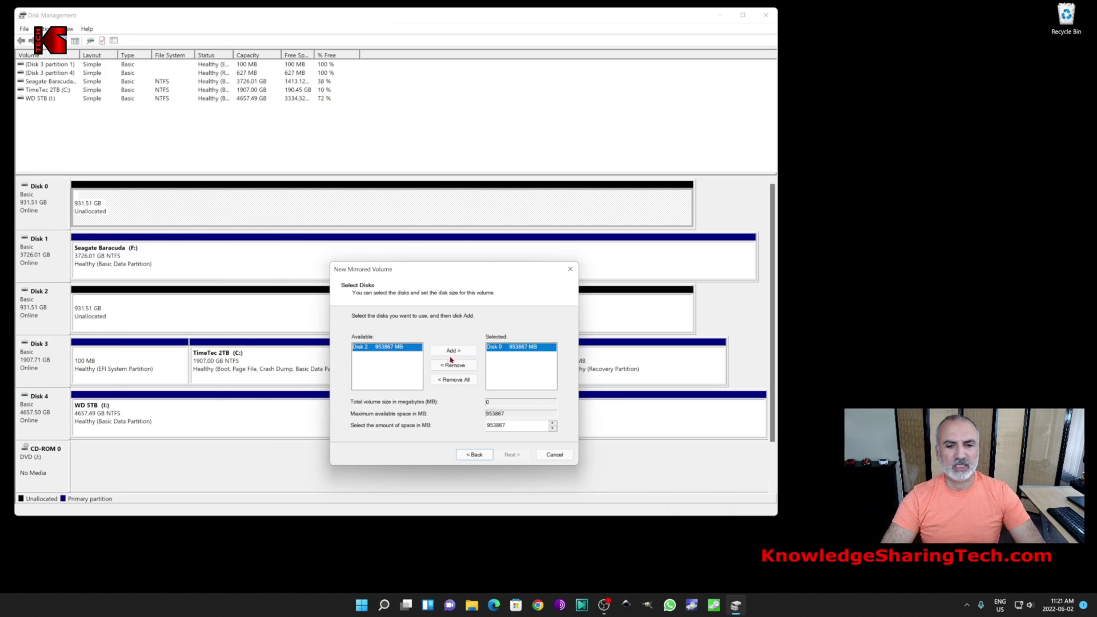
left_click(452, 351)
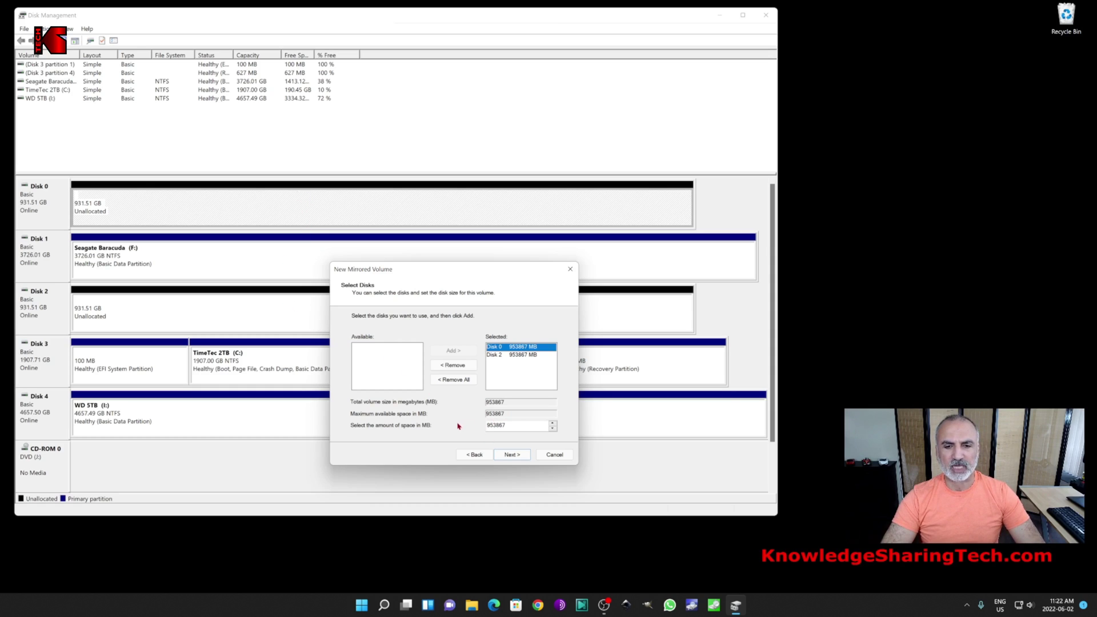
Step: Keep the default drive letter, format NTFS with label 'Mirrored' and quick format, and finish
left_click(516, 455)
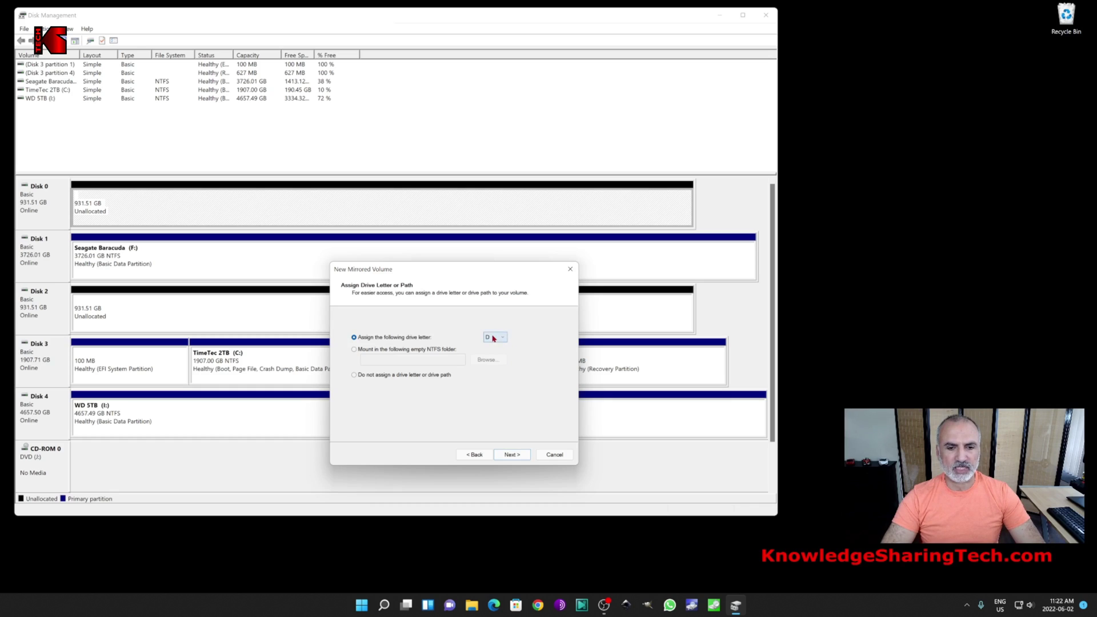
left_click(510, 456)
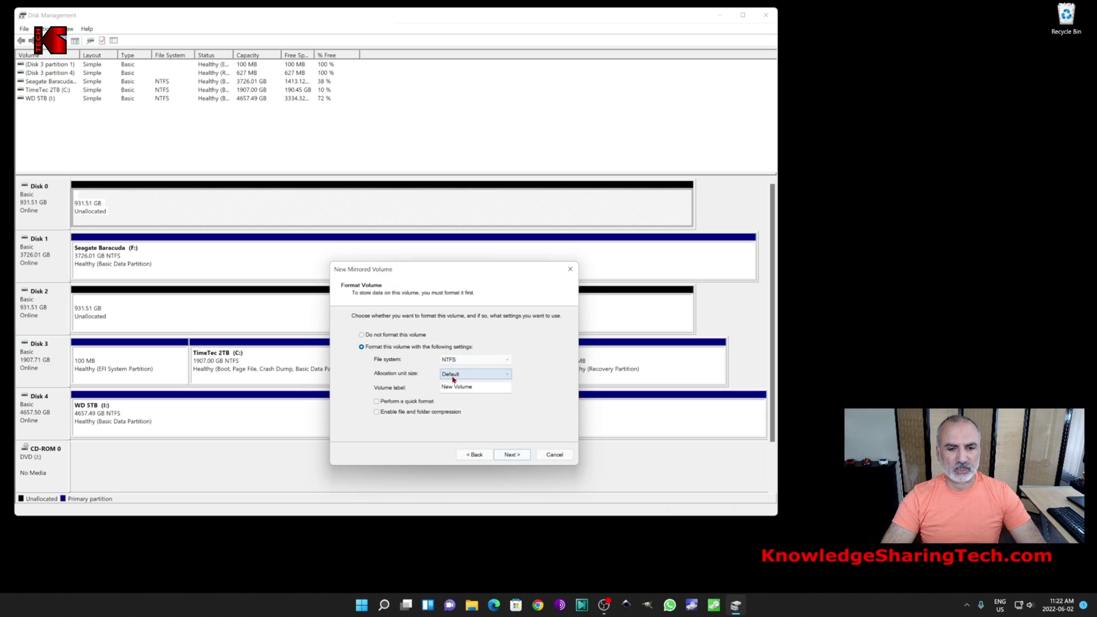
left_click_drag(487, 389, 439, 390)
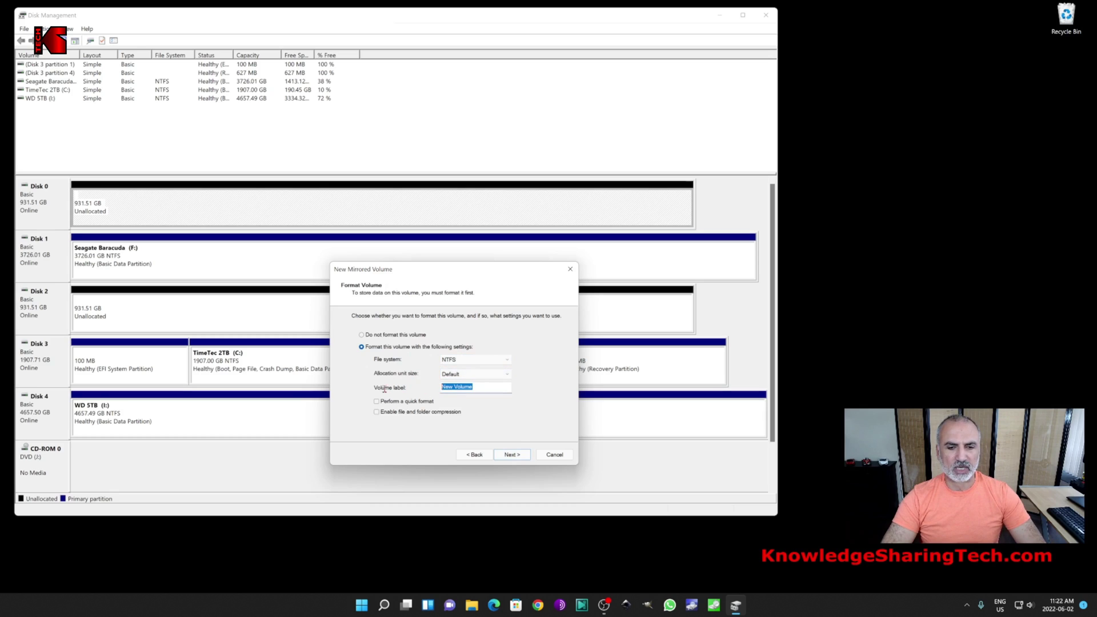
type("Mirrored")
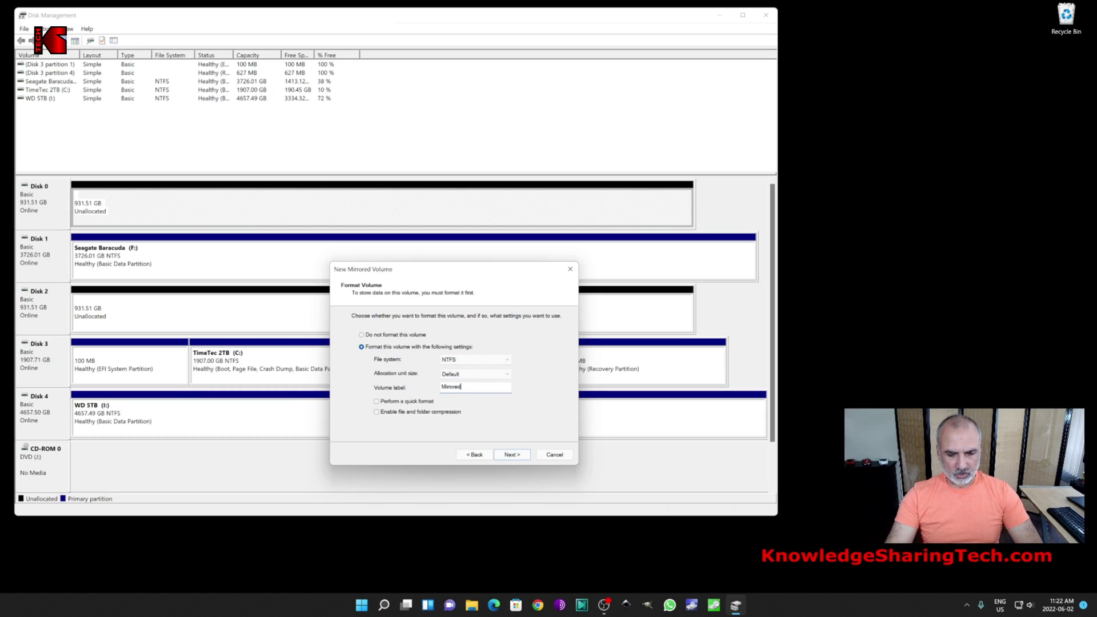
left_click(385, 402)
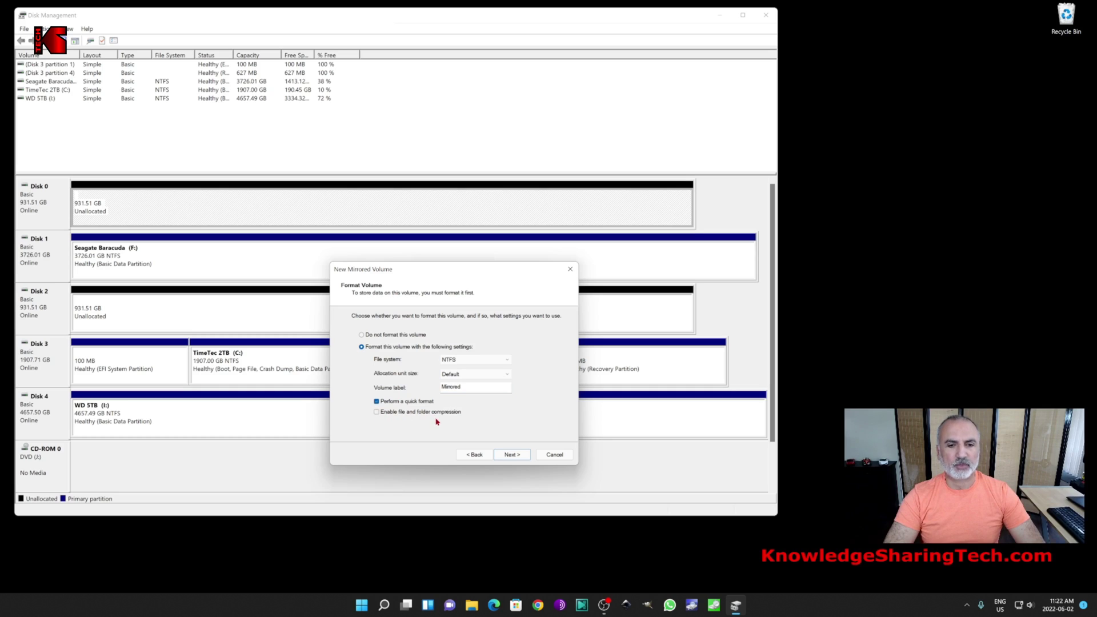
left_click(508, 455)
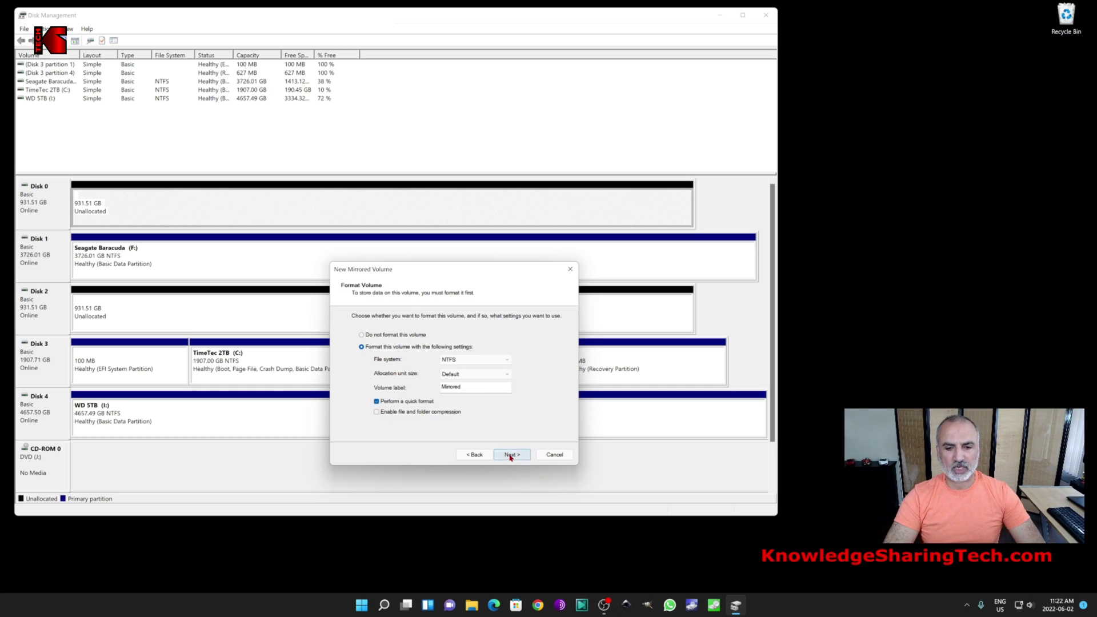
left_click(509, 454)
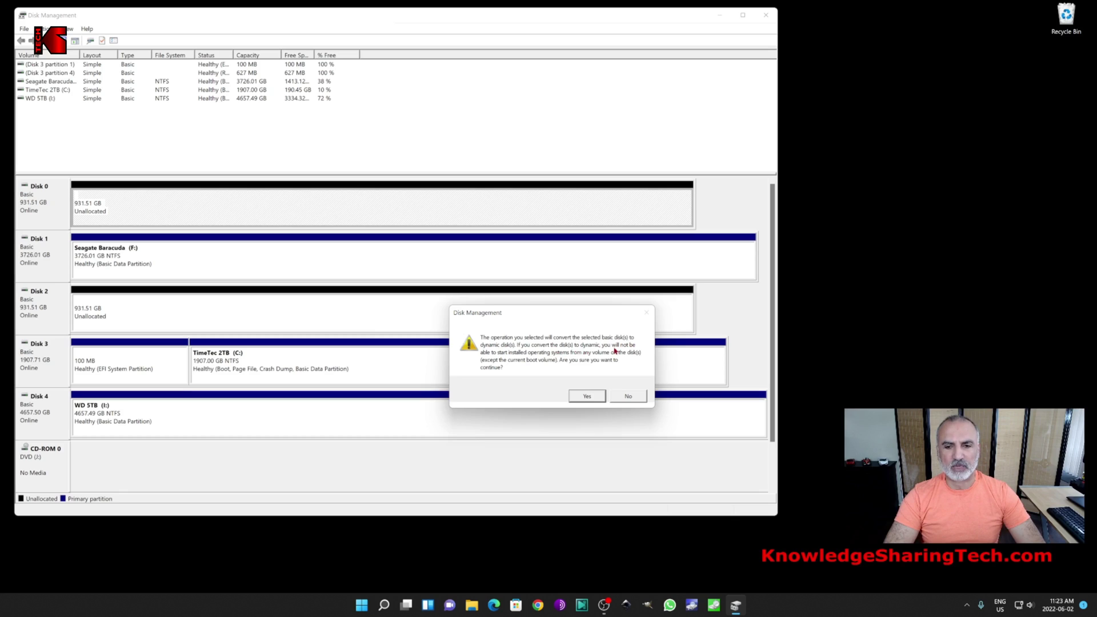
Step: Accept converting Disk 0 and Disk 2 to dynamic disks
left_click(586, 397)
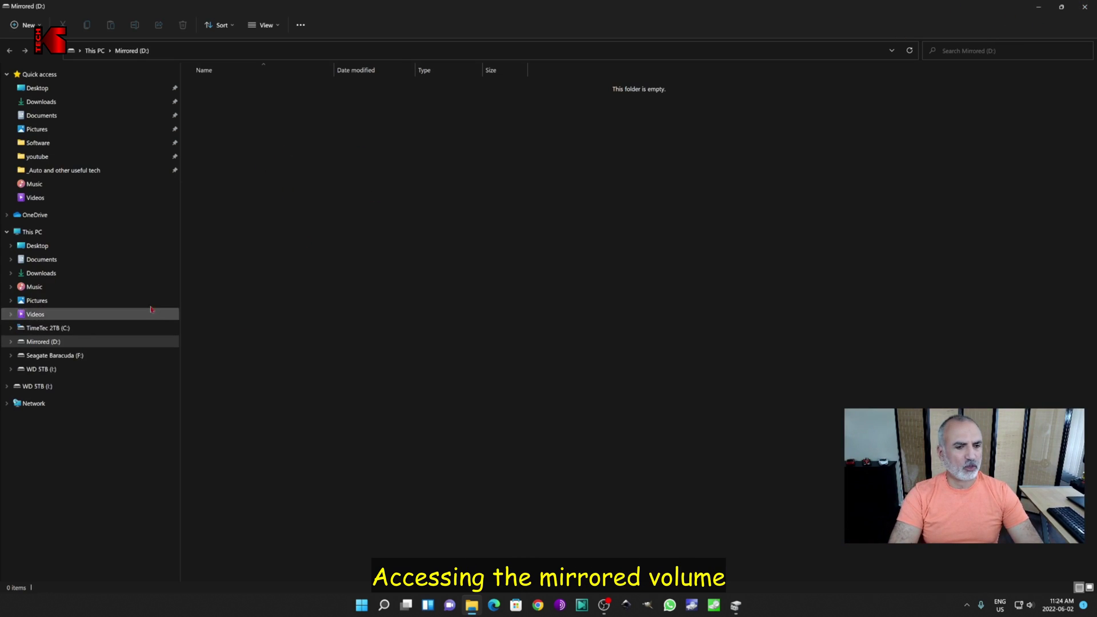
Step: Bring up the Mirrored (D:) drive's Properties window from File Explorer's navigation pane
left_click(1062, 7)
left_click_drag(552, 147, 656, 114)
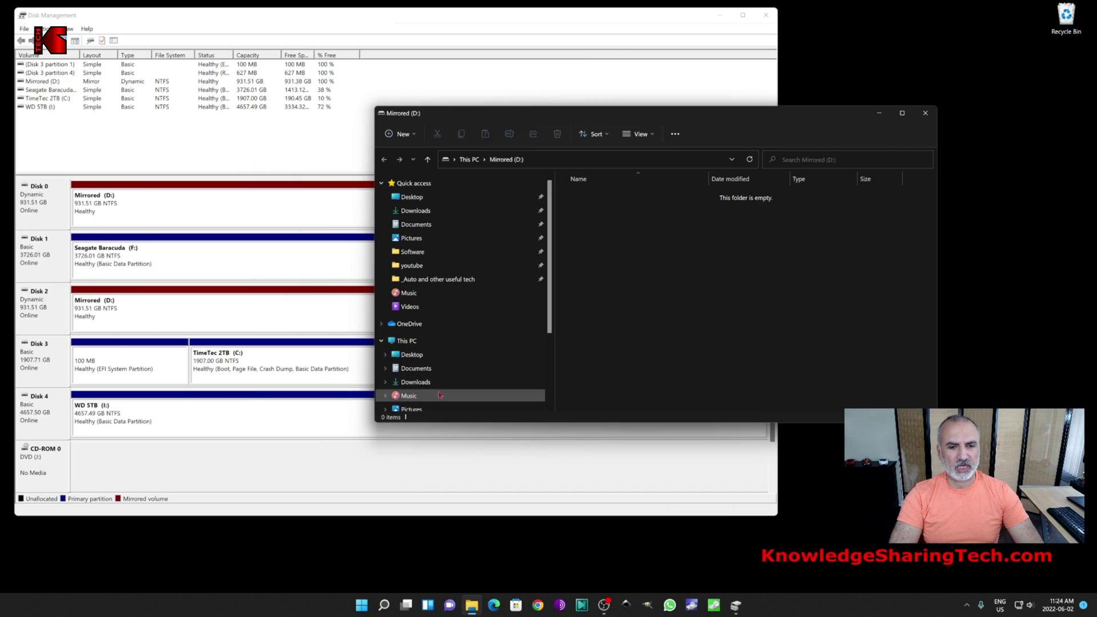
scroll(466, 276, "down", 1)
scroll(477, 290, "down", 4)
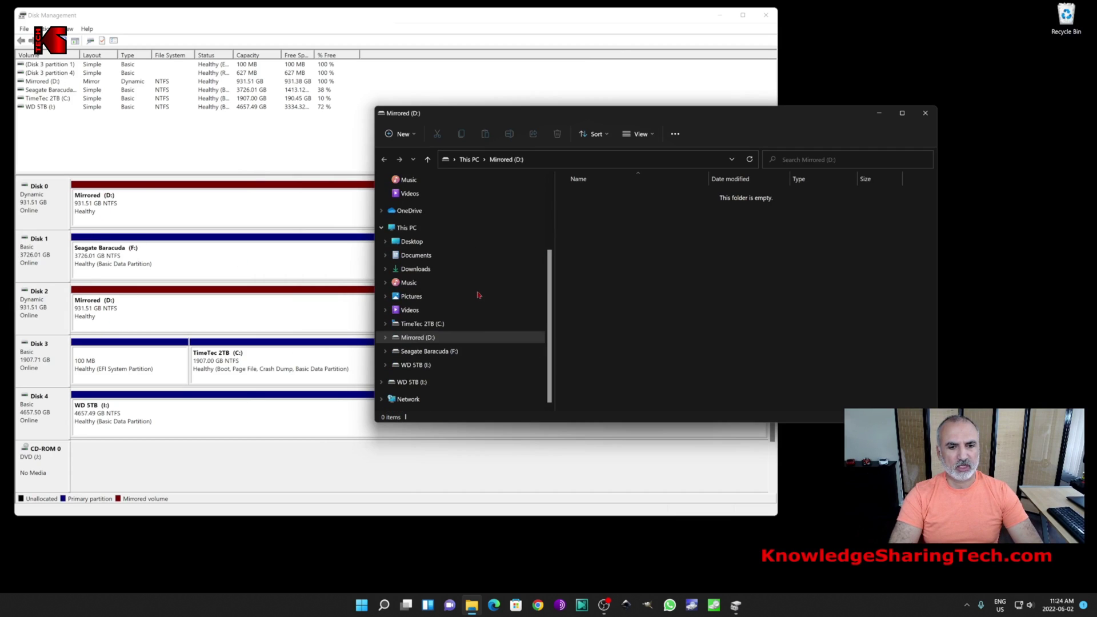
right_click(415, 341)
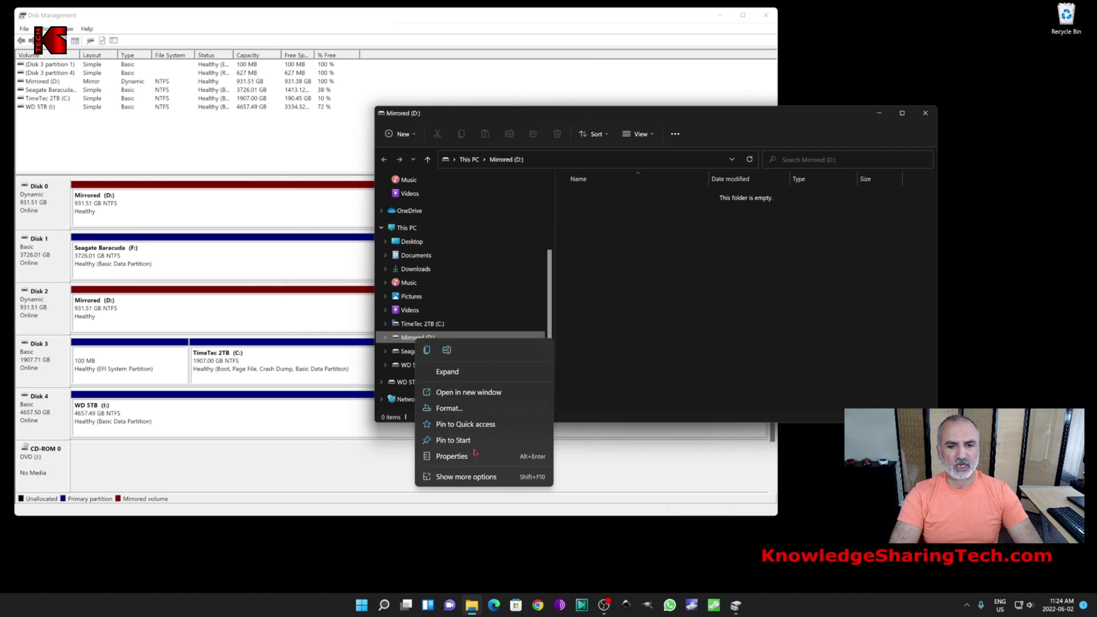
left_click(443, 455)
left_click_drag(552, 340, 456, 81)
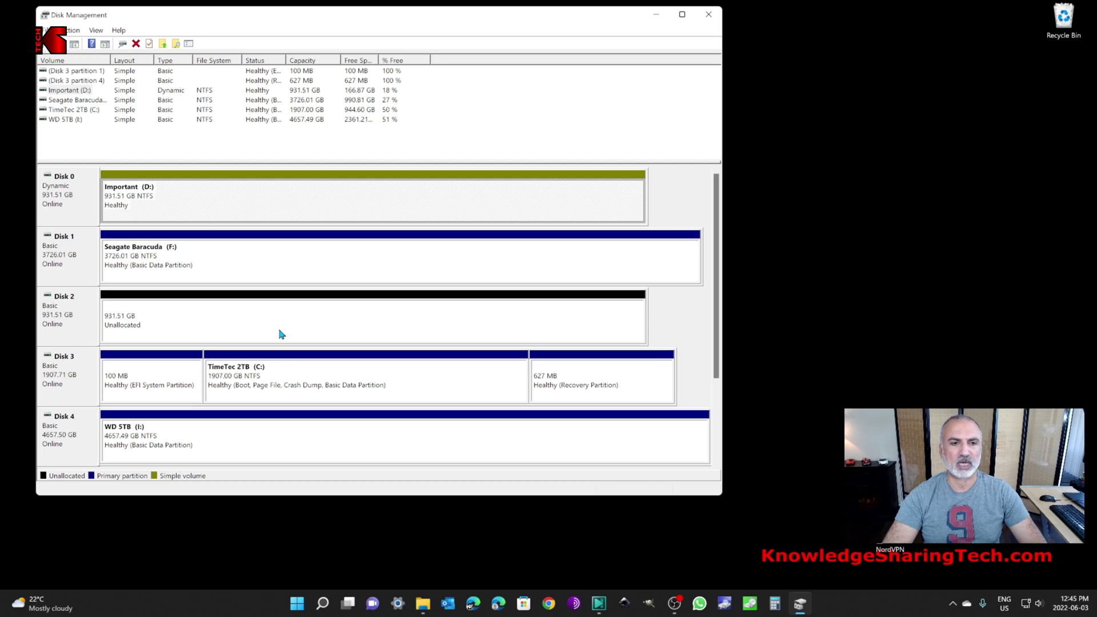
Step: Add a mirror of Important (D:) on Disk 2, converting the disks to dynamic
right_click(271, 205)
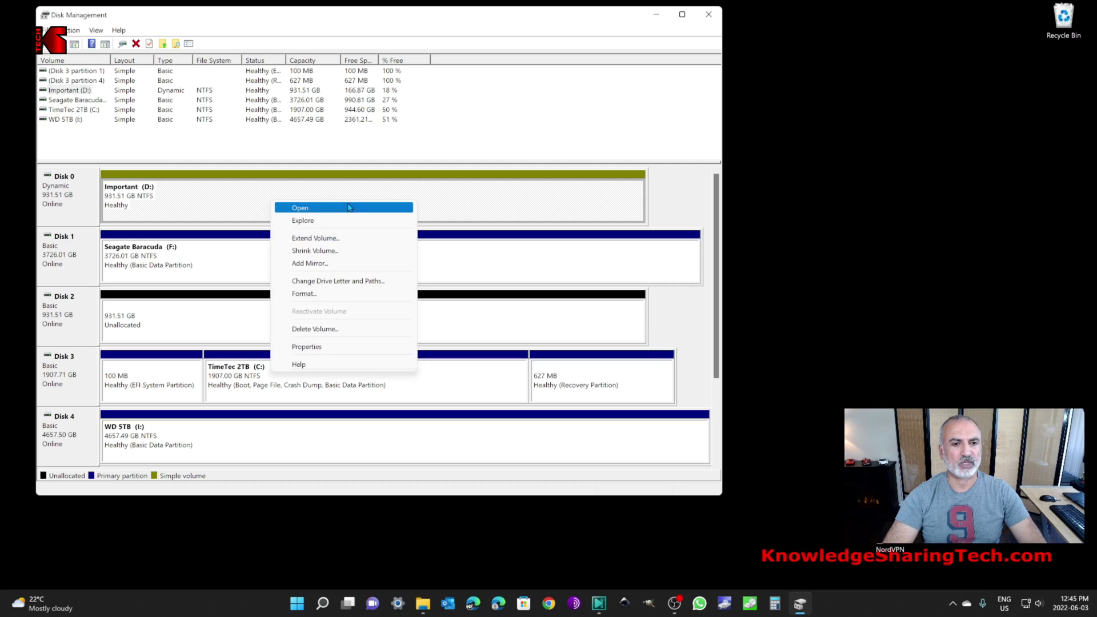
left_click(316, 264)
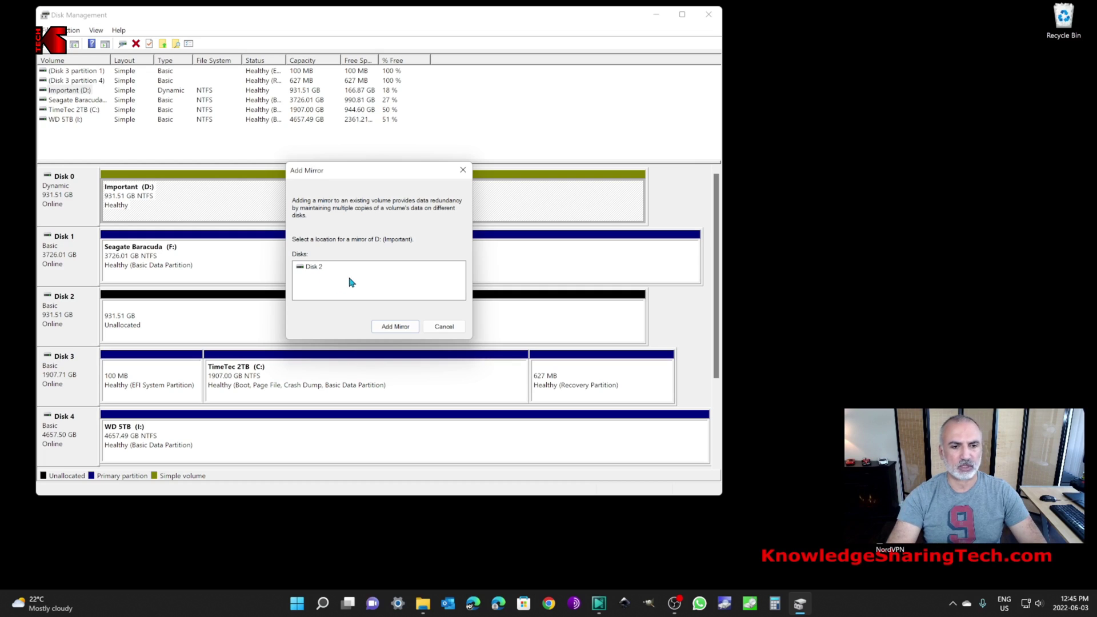
left_click(314, 268)
left_click(396, 326)
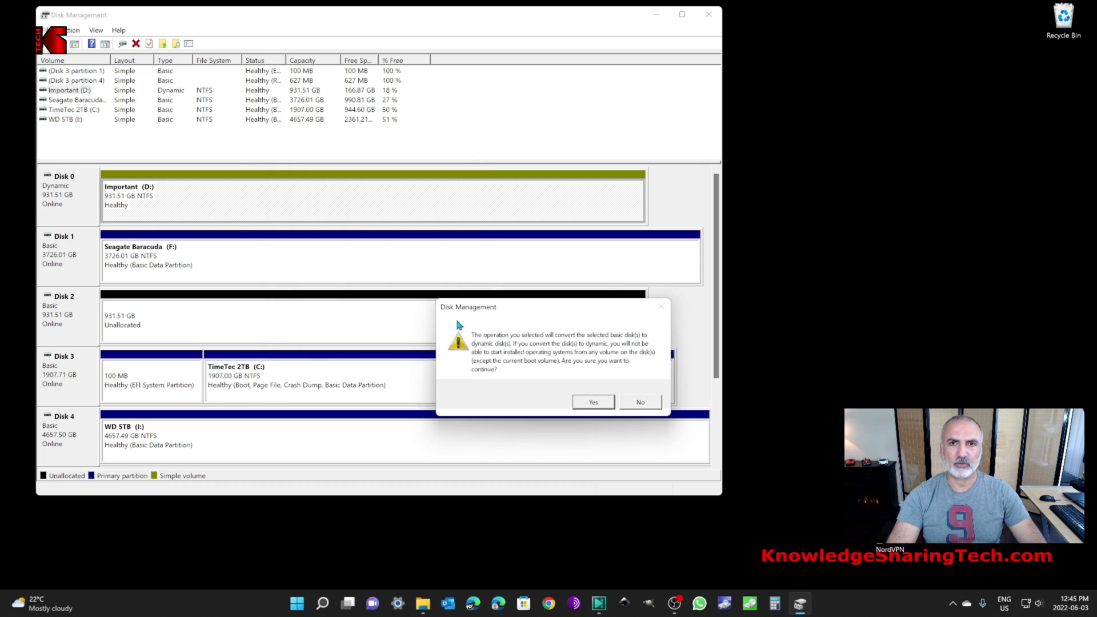
left_click(594, 403)
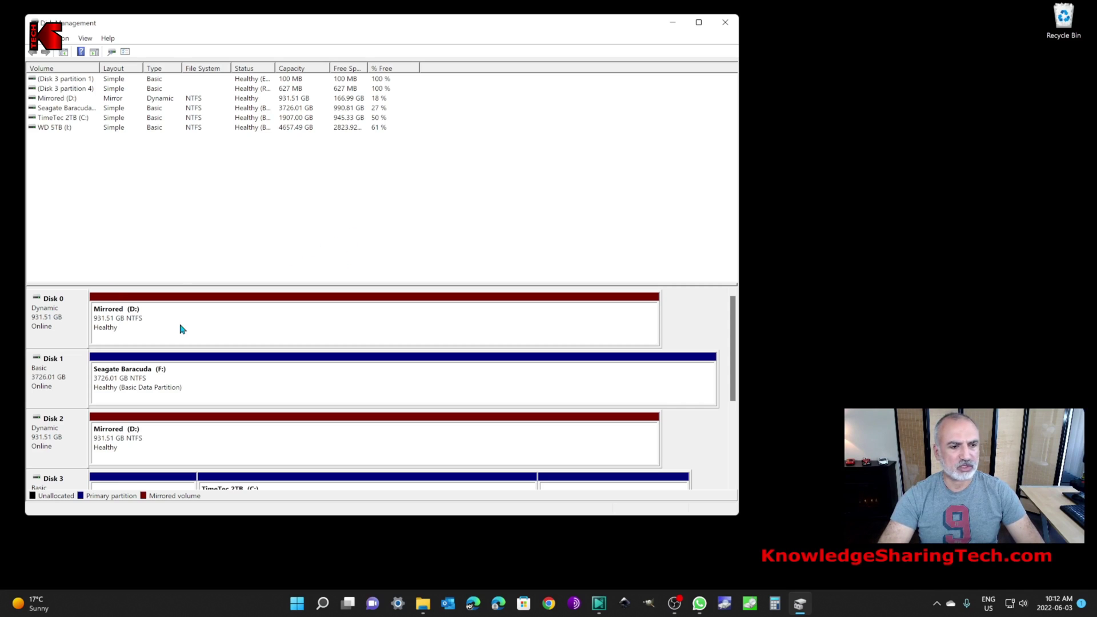
Step: Break the Mirrored (D:) volume into two separate simple volumes
right_click(213, 322)
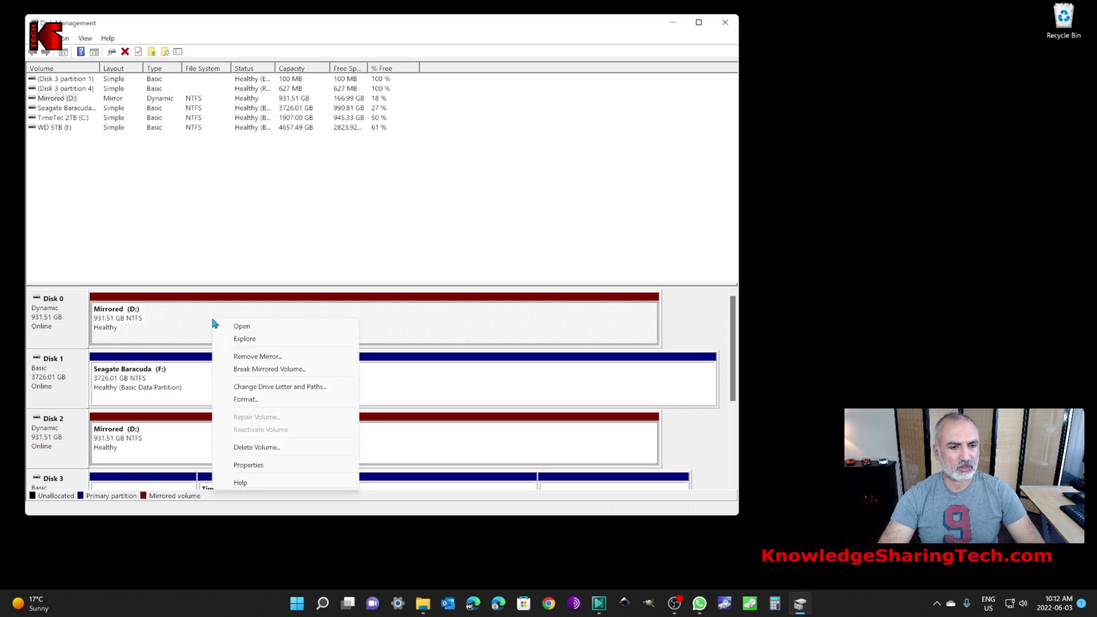
left_click(276, 370)
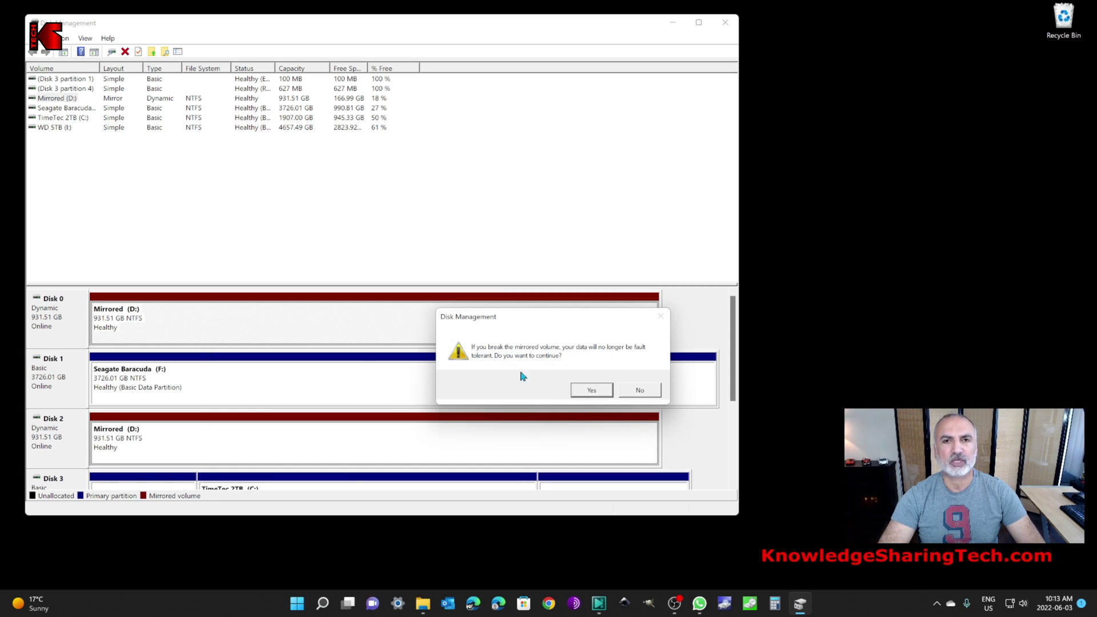
left_click(591, 391)
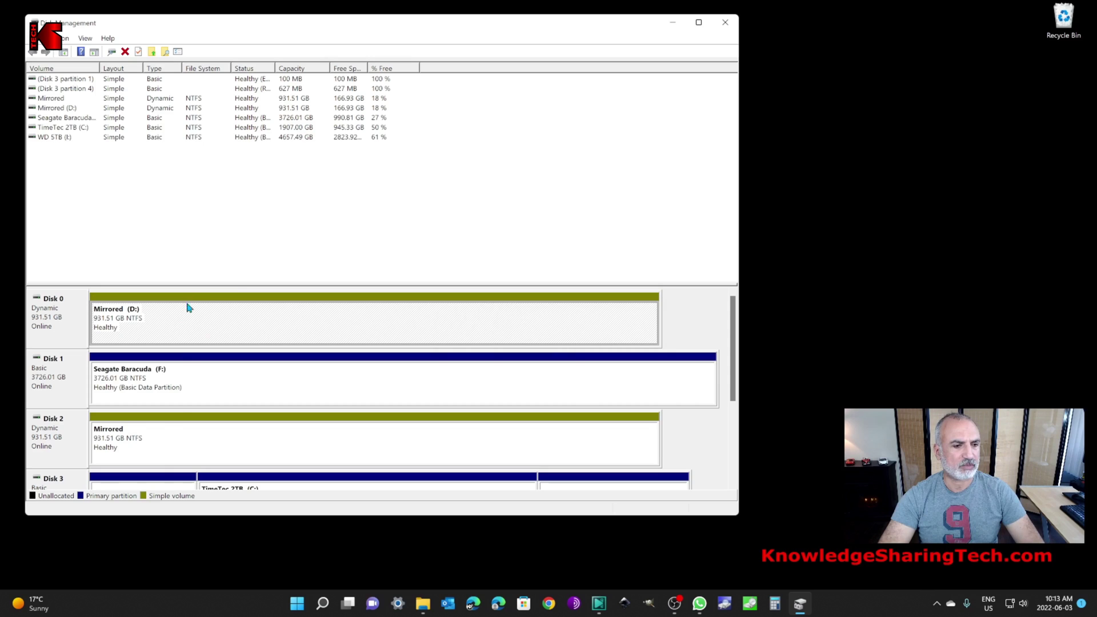
Step: Assign drive letter E to Disk 2's separated Mirrored volume
left_click(182, 333)
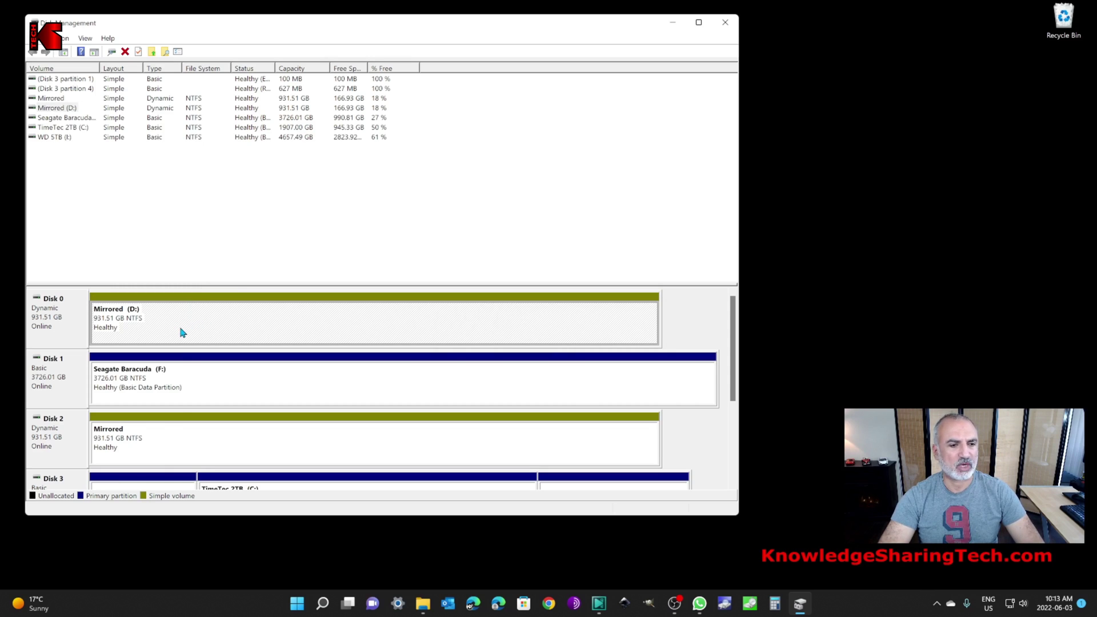
left_click(157, 444)
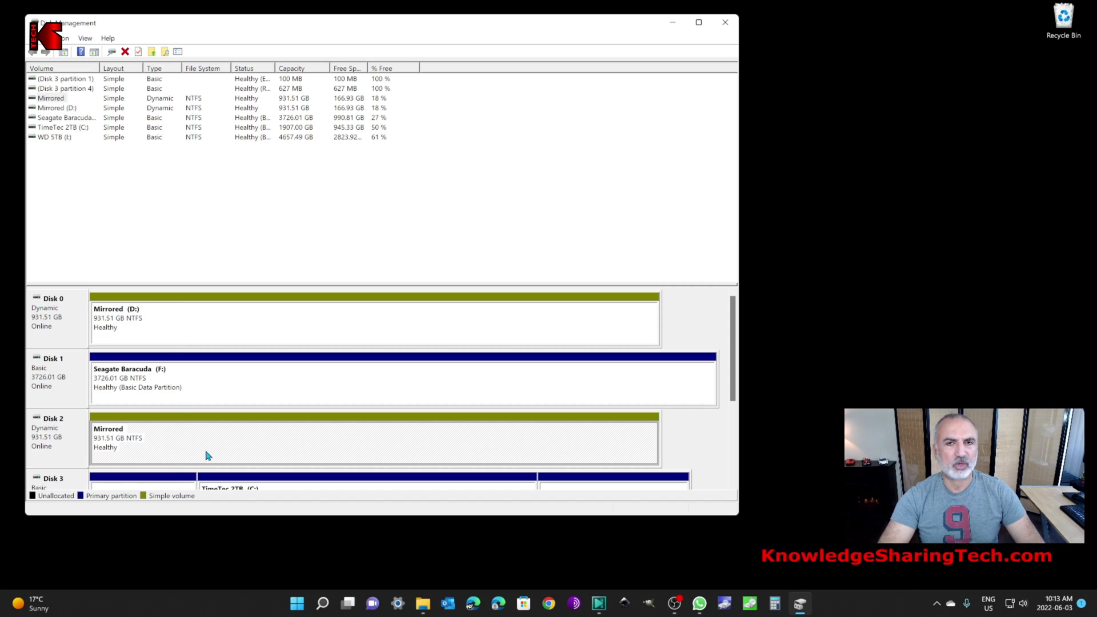
right_click(193, 440)
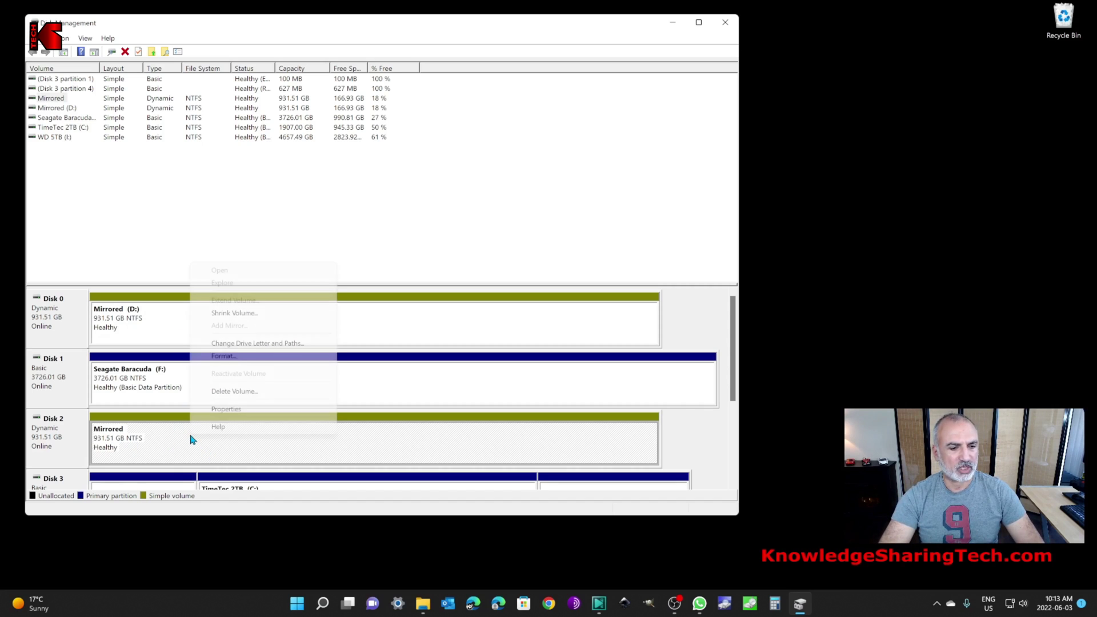
left_click(216, 344)
left_click(300, 304)
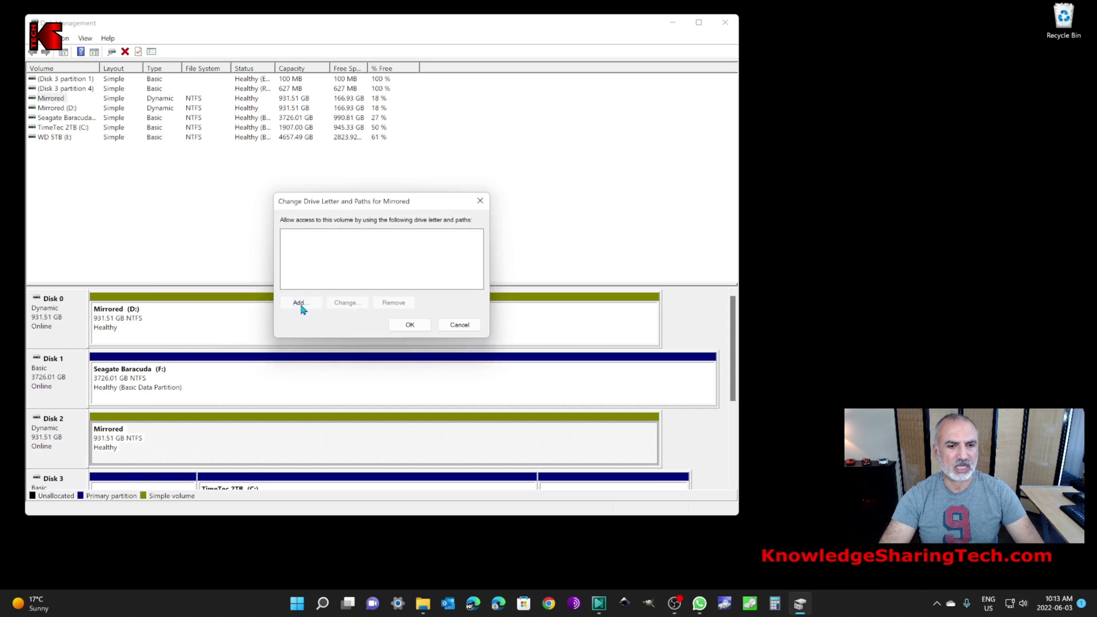
left_click(416, 305)
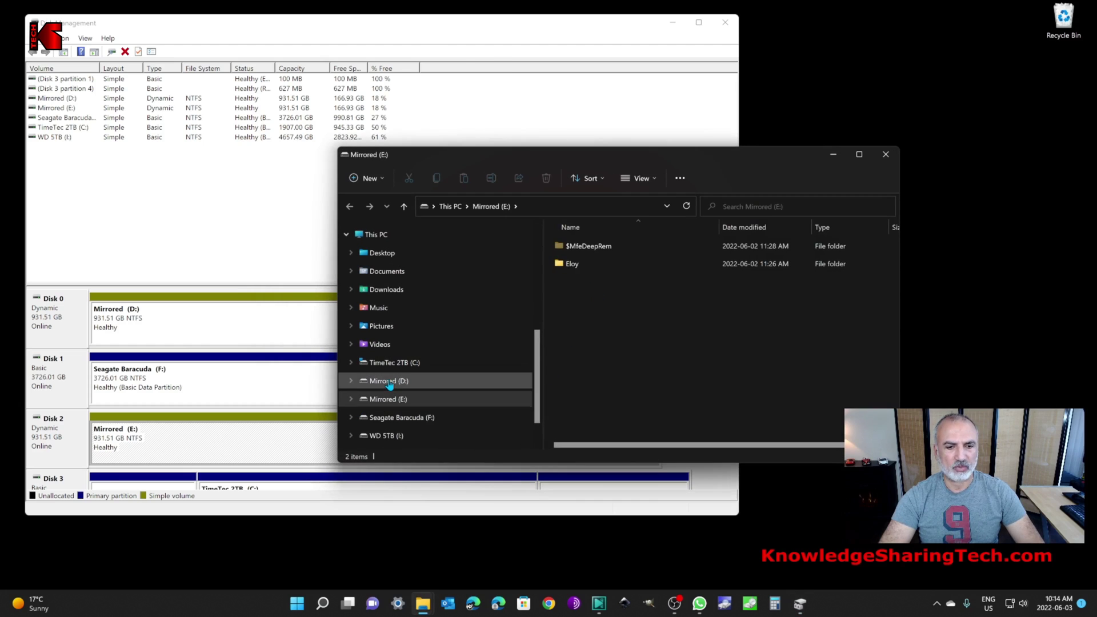
Step: Compare the contents of Mirrored (D:) and Mirrored (E:) in File Explorer
left_click(388, 383)
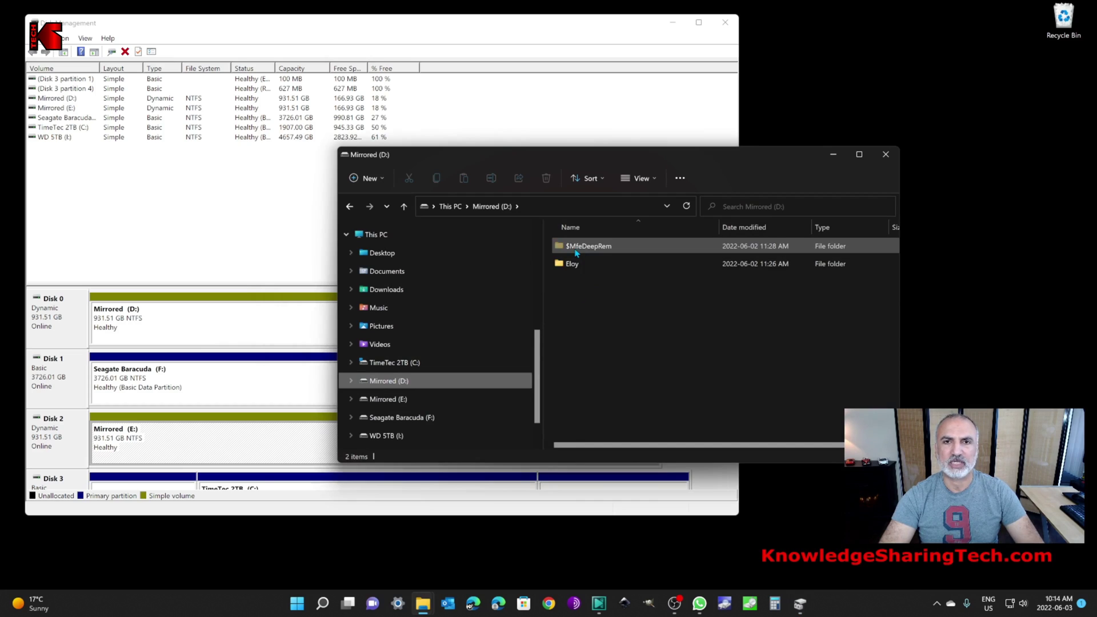
left_click(394, 401)
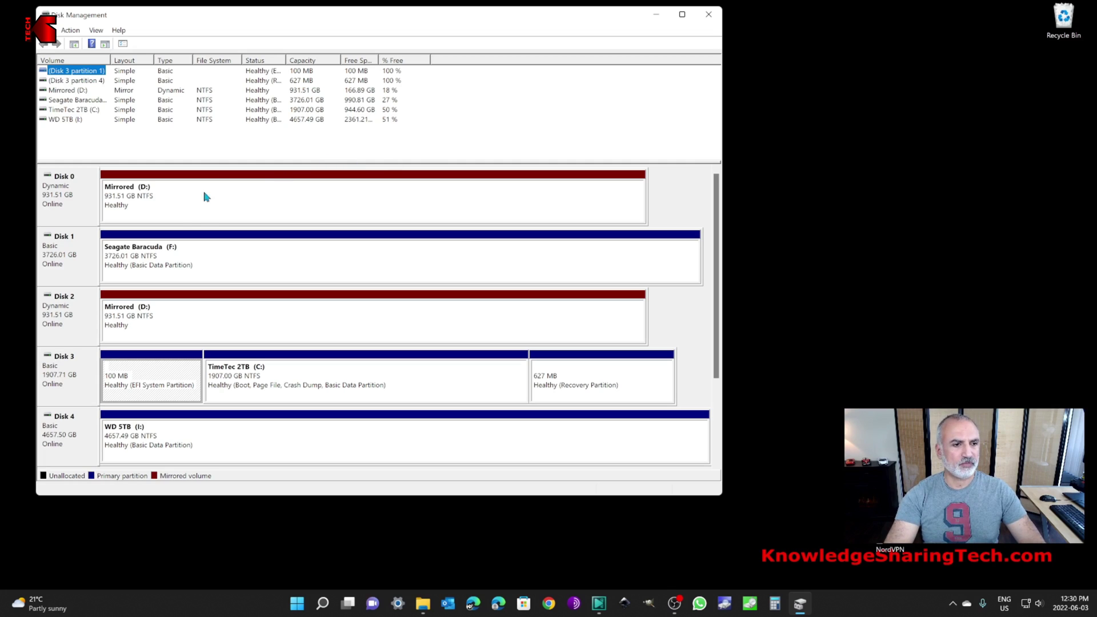
Step: Remove the Disk 2 mirror from Mirrored (D:), leaving Disk 2 unallocated
left_click(159, 200)
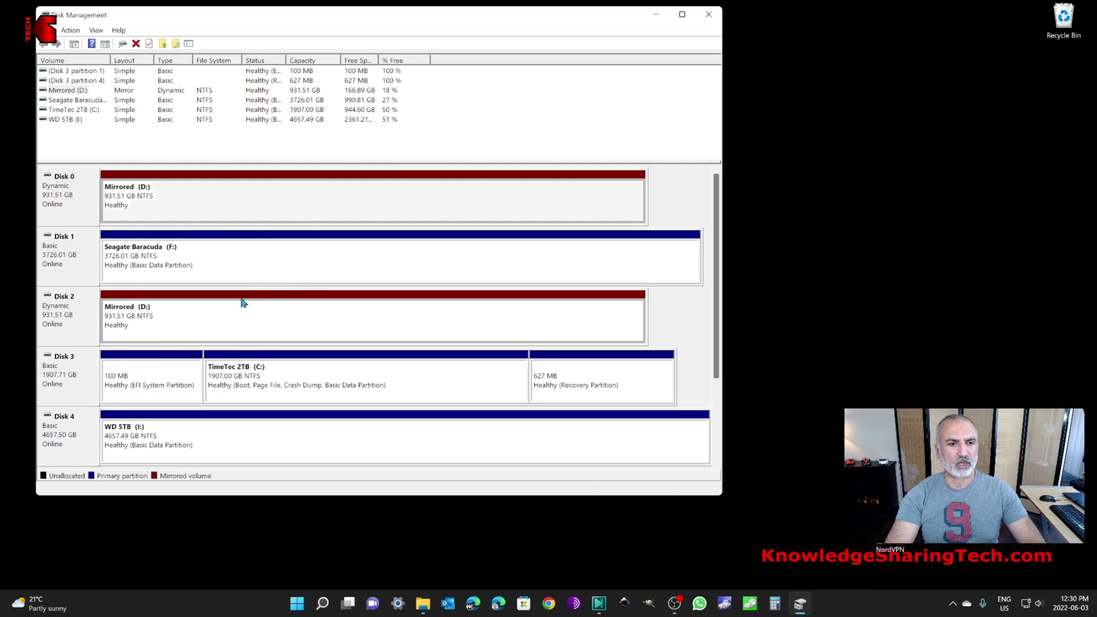
right_click(239, 204)
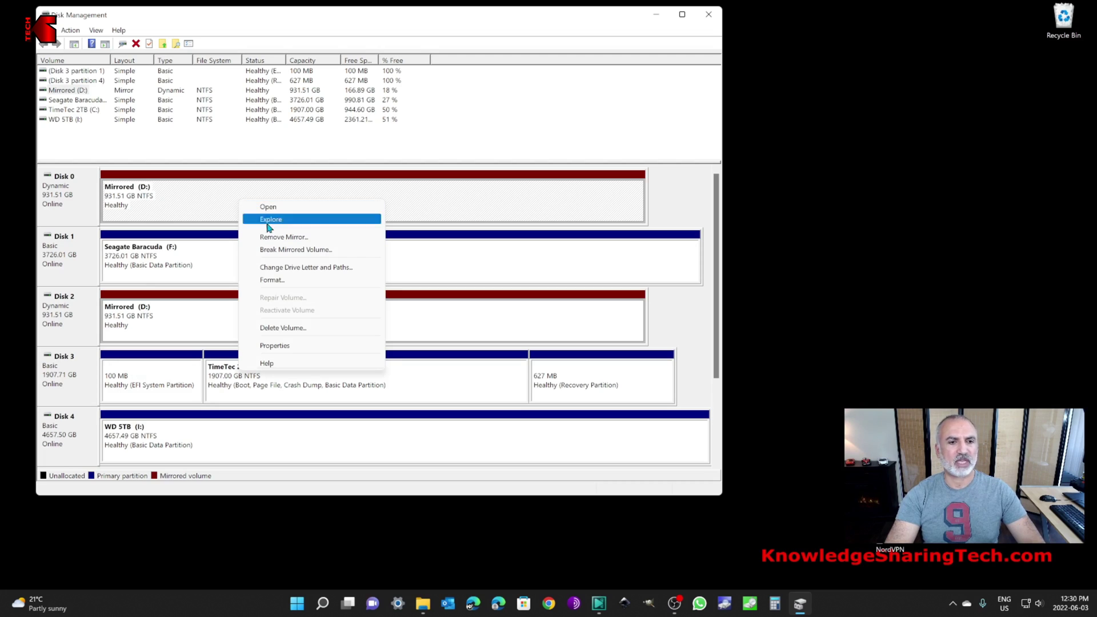
left_click(280, 238)
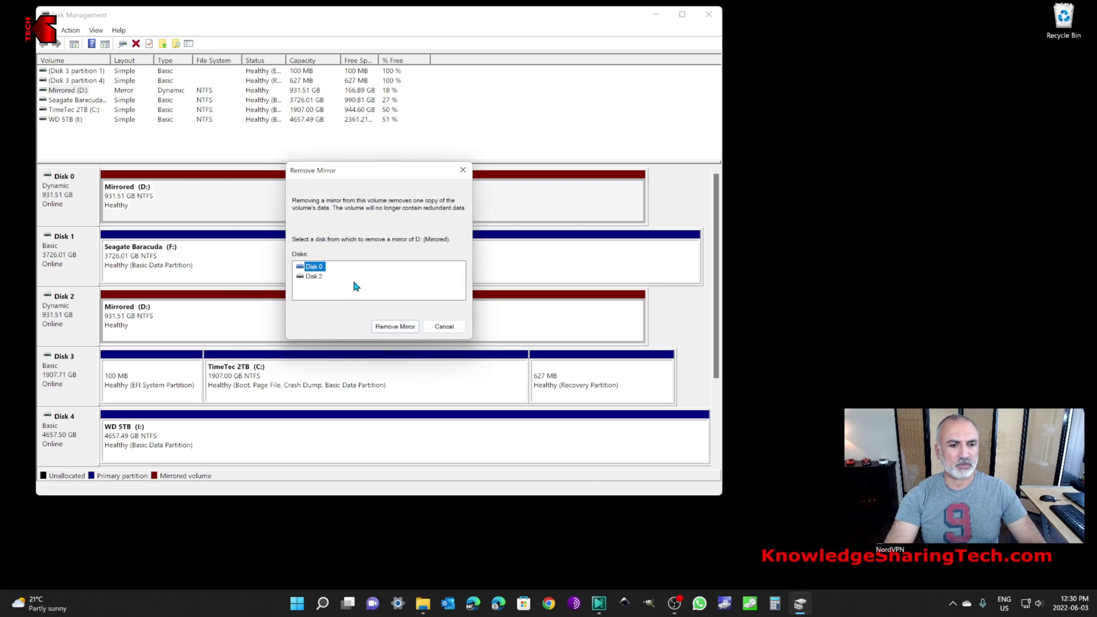
left_click(316, 279)
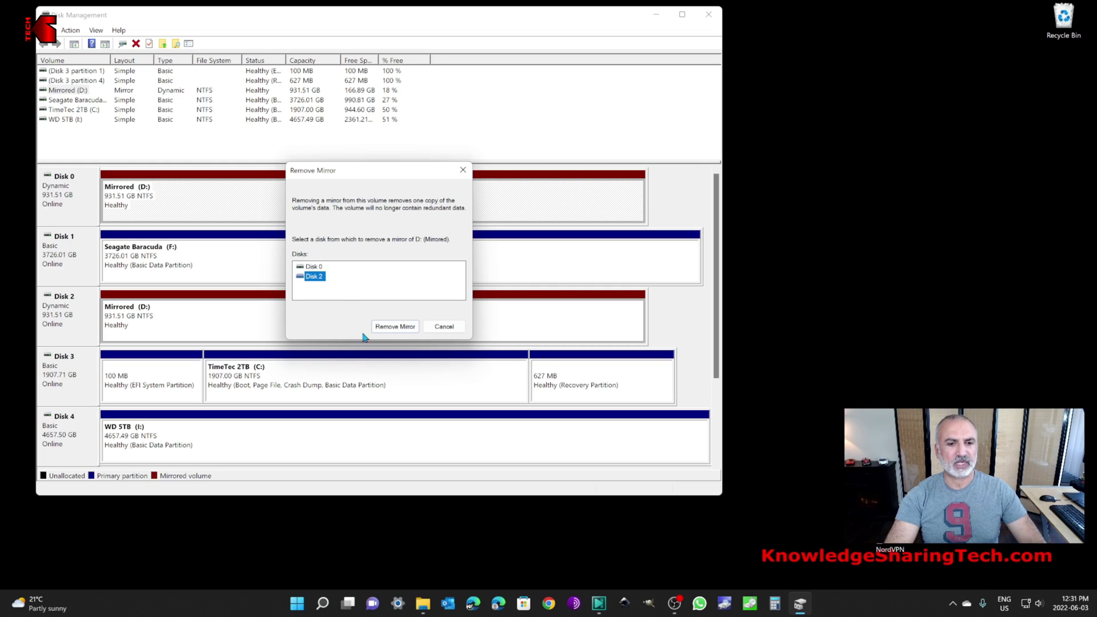
left_click(389, 331)
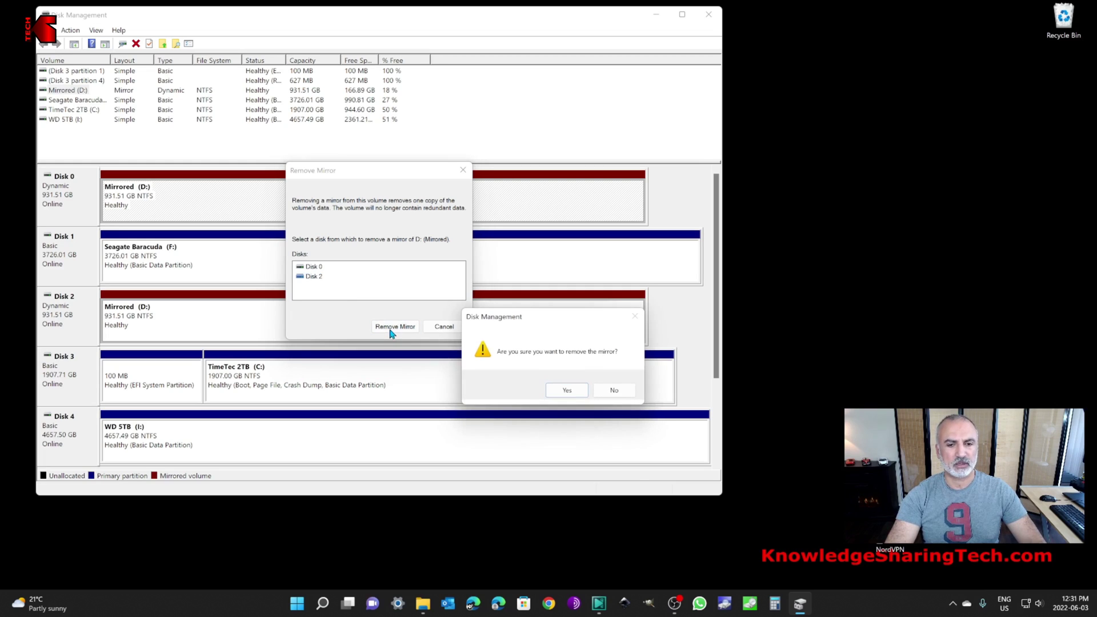
left_click(567, 391)
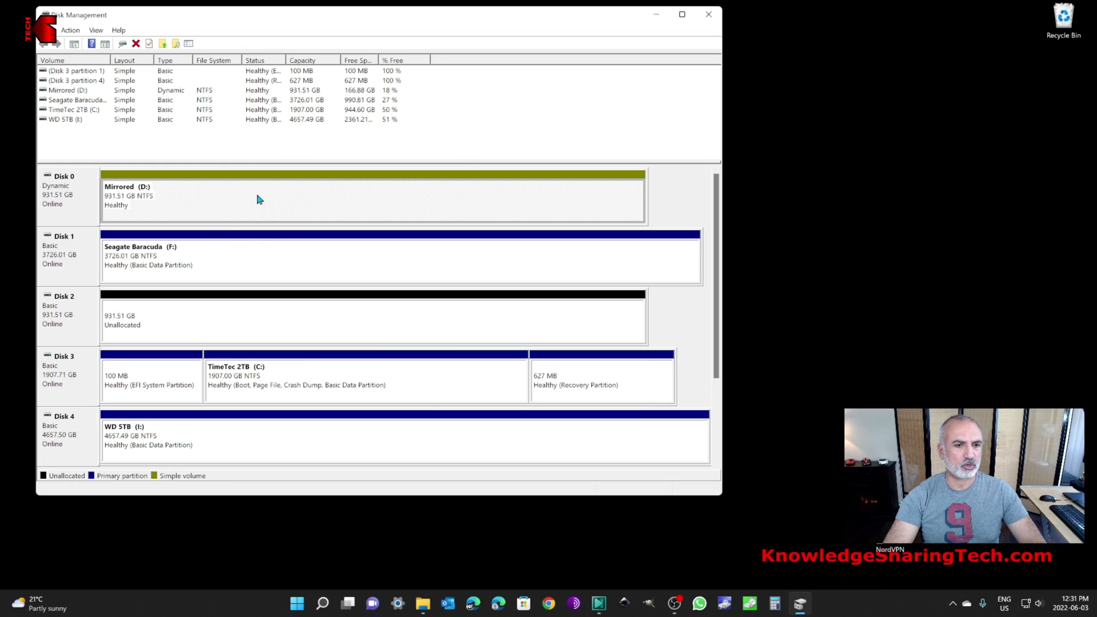
left_click(225, 323)
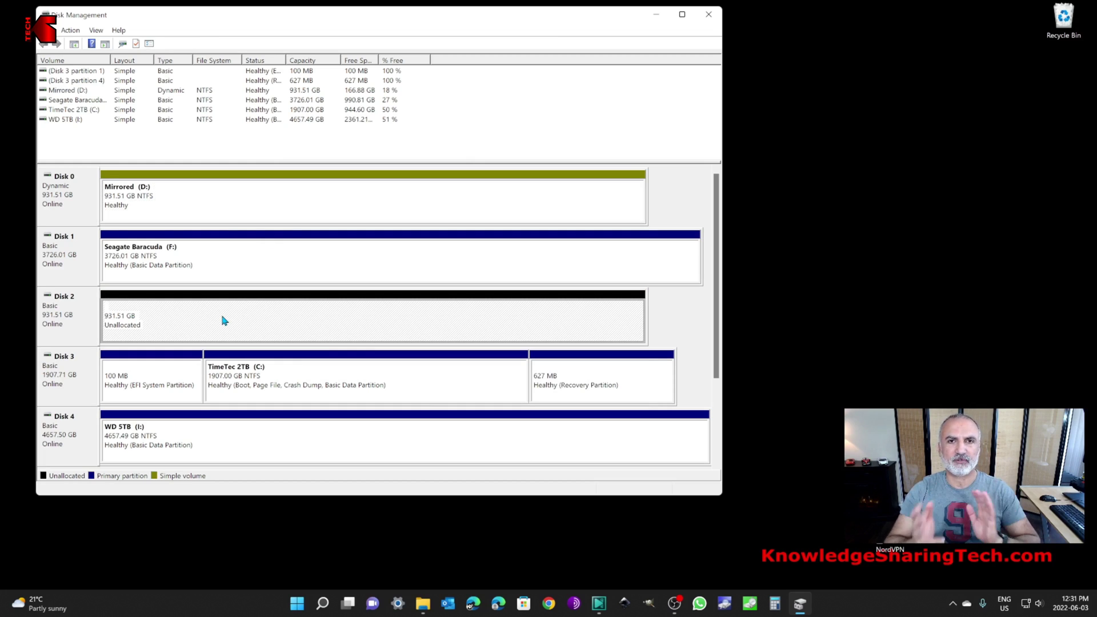